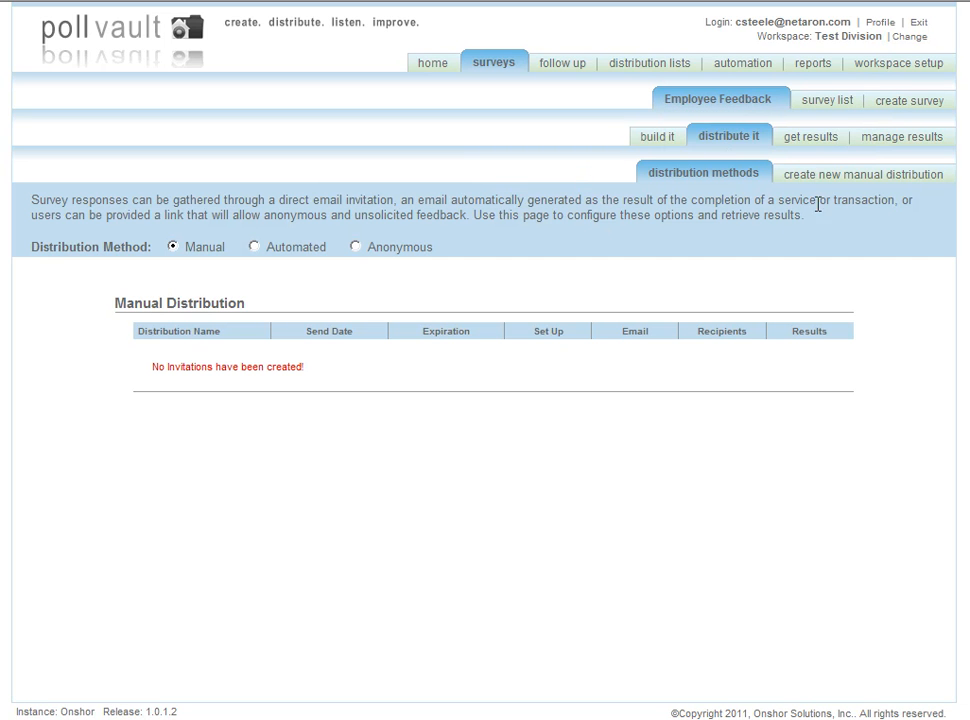
Create a manual distribution titled "Test Invitation" that expires 06/18/2011 and blind-copies the invitation owner on all outgoing email
left_click(838, 188)
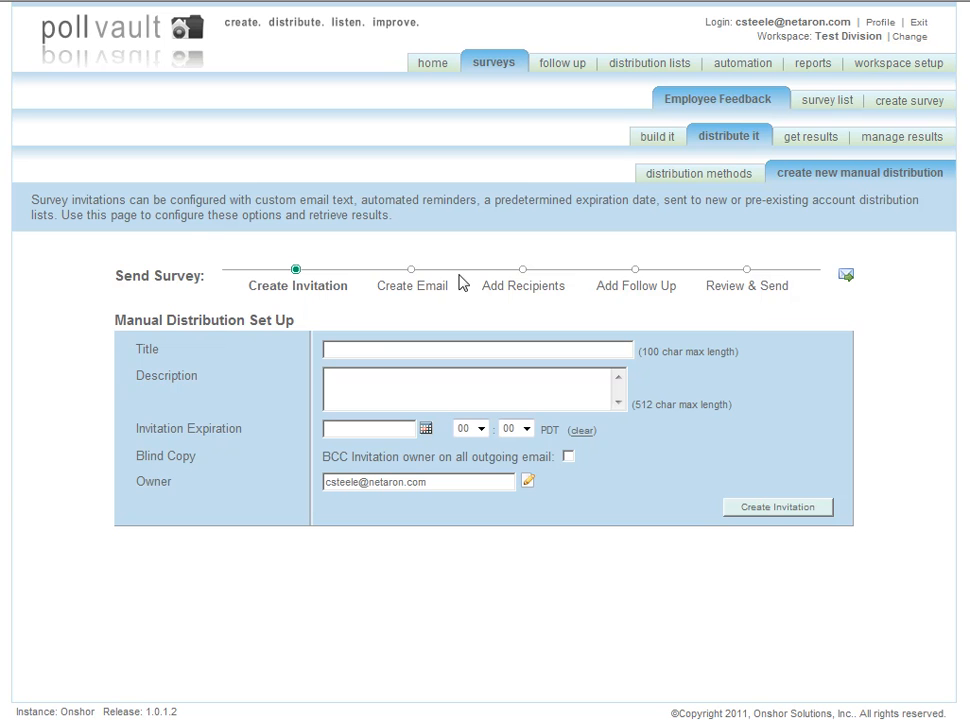
left_click(376, 349)
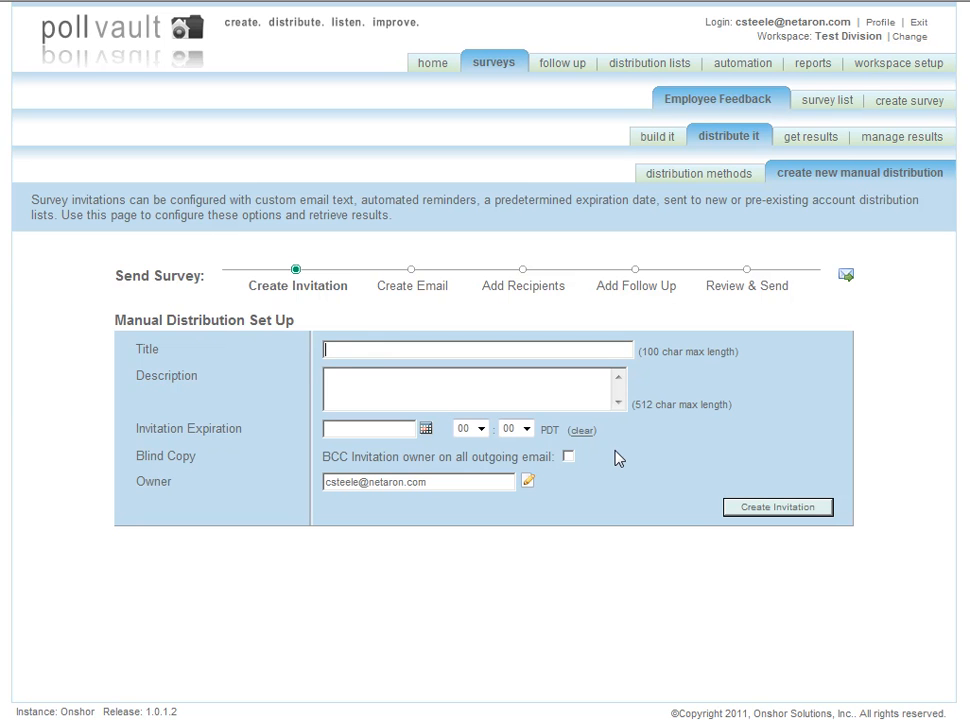
type("Test Invitation")
left_click(426, 430)
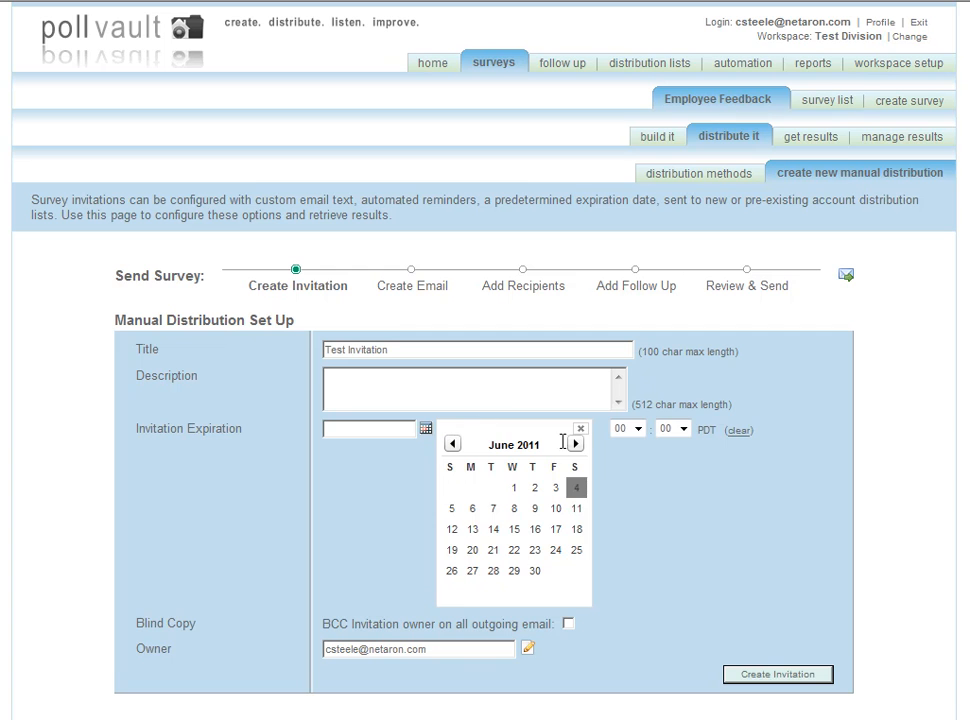
left_click(577, 531)
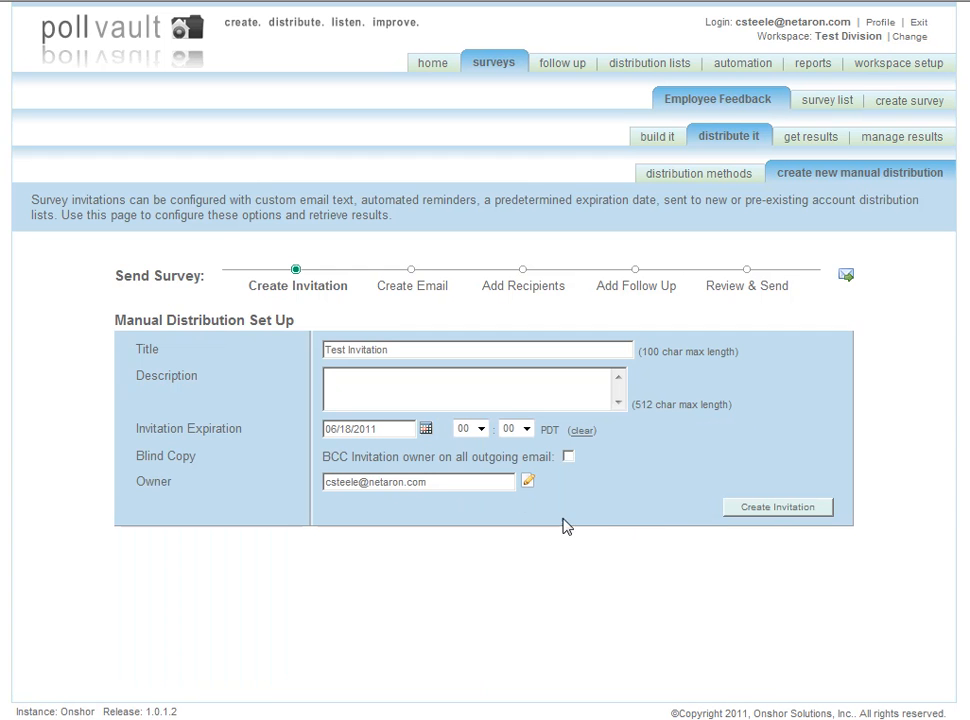
left_click(569, 457)
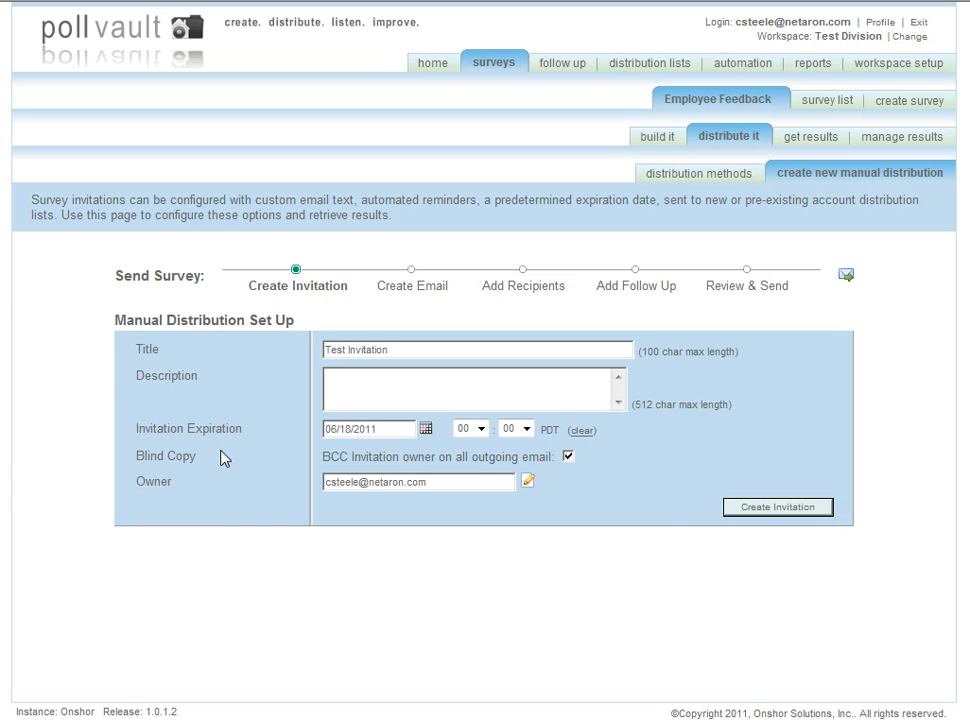
left_click(749, 509)
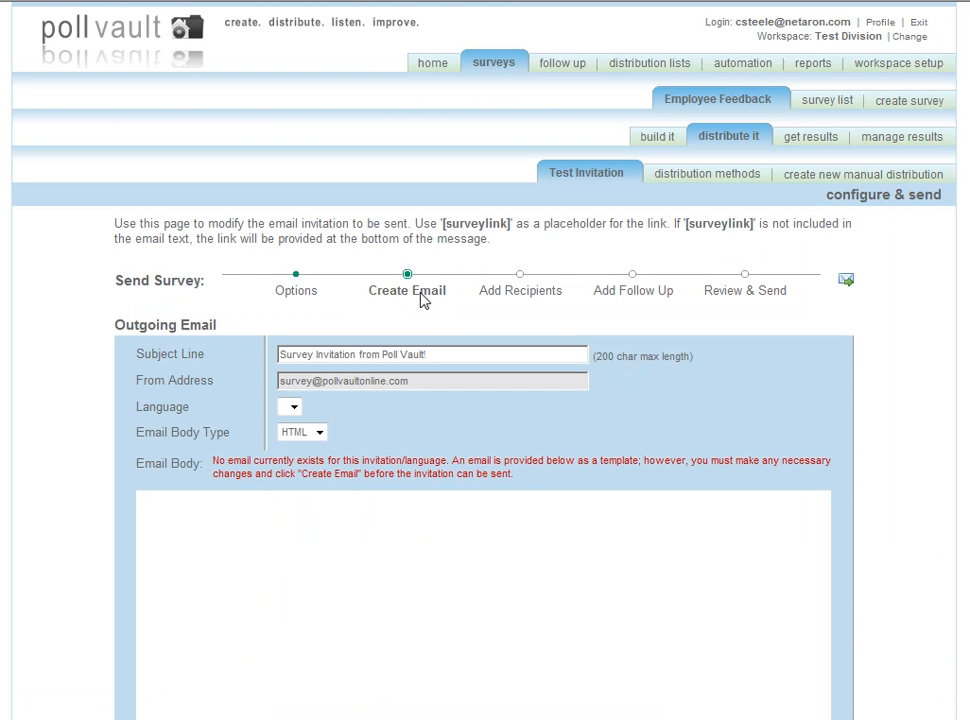
Examine the invitation email's template text and the [surveylink] placeholder in its body
scroll(420, 289, "down", 3)
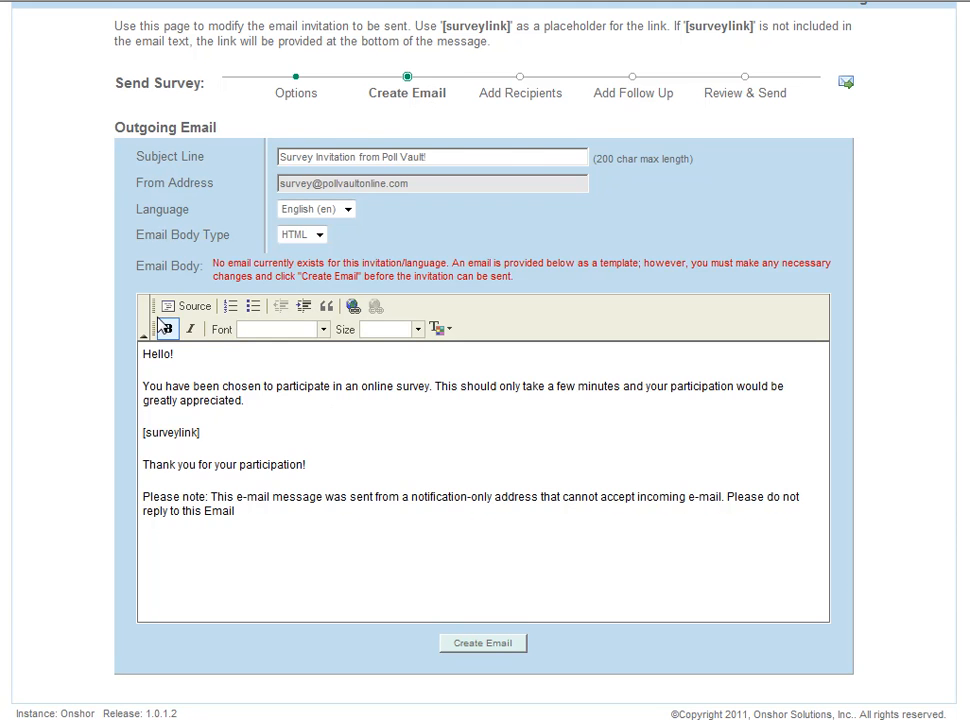
scroll(323, 155, "up", 2)
scroll(323, 155, "down", 2)
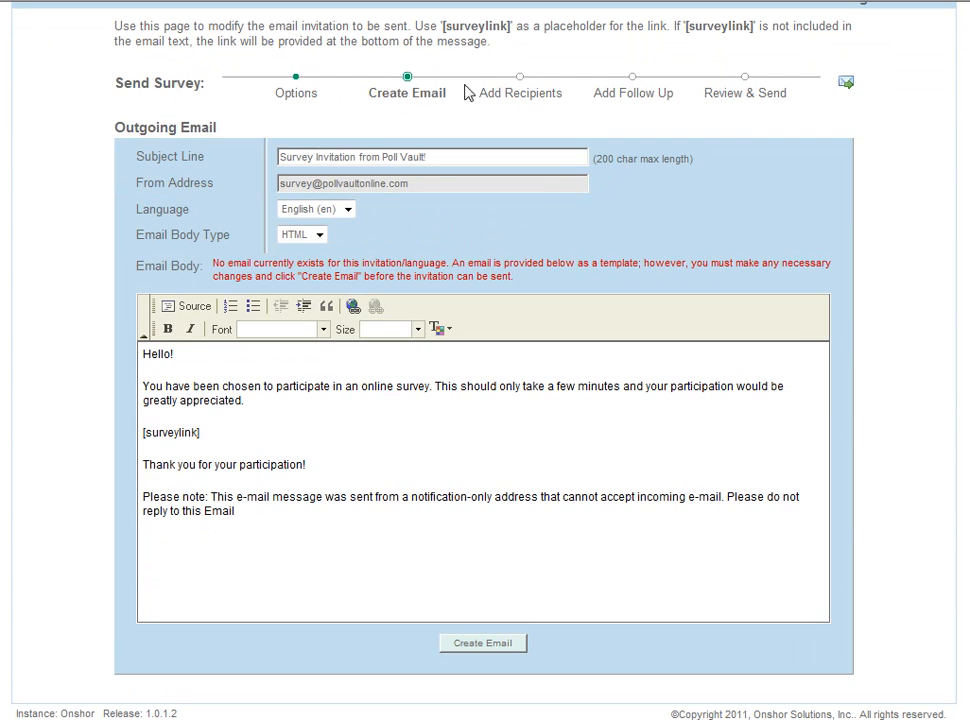
left_click_drag(231, 434, 43, 432)
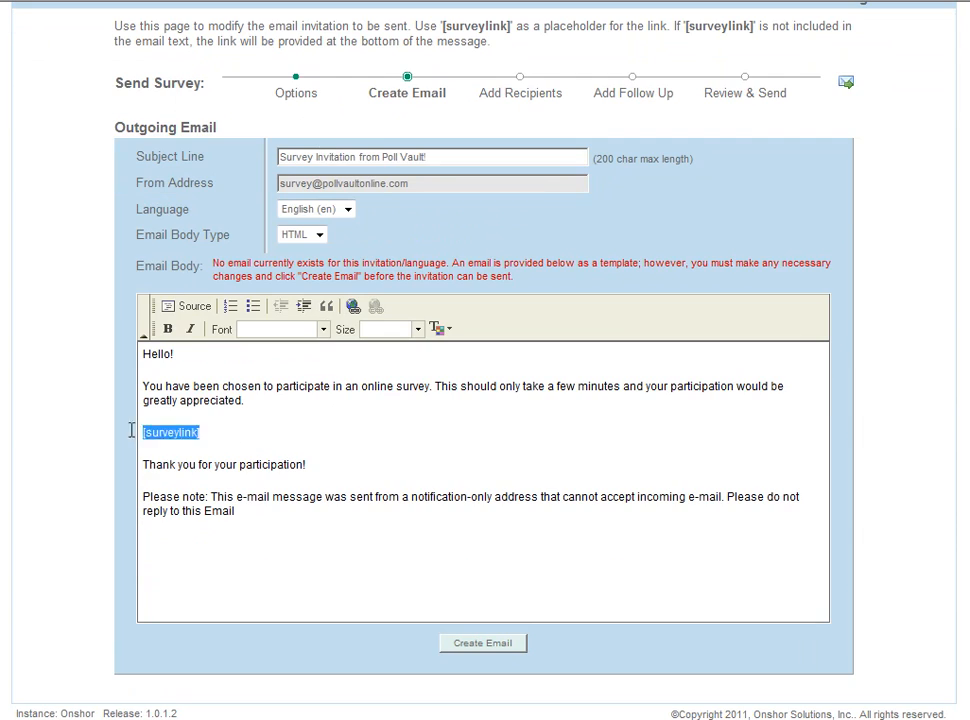
left_click(212, 435)
left_click_drag(209, 435, 138, 435)
left_click(212, 433)
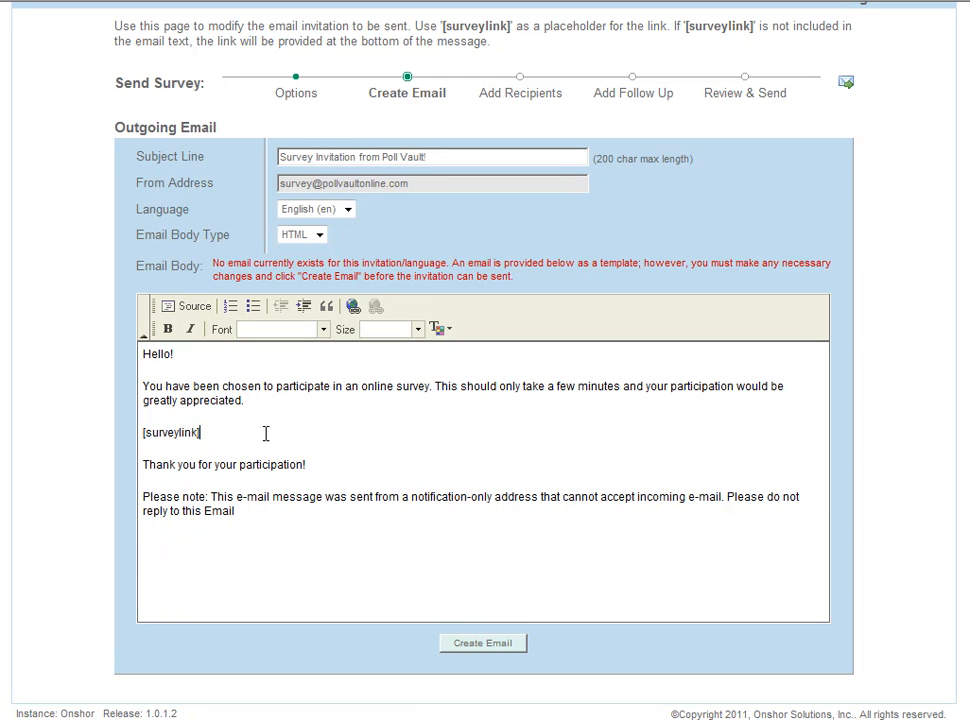
left_click_drag(205, 433, 133, 433)
left_click(228, 433)
left_click_drag(221, 433, 71, 448)
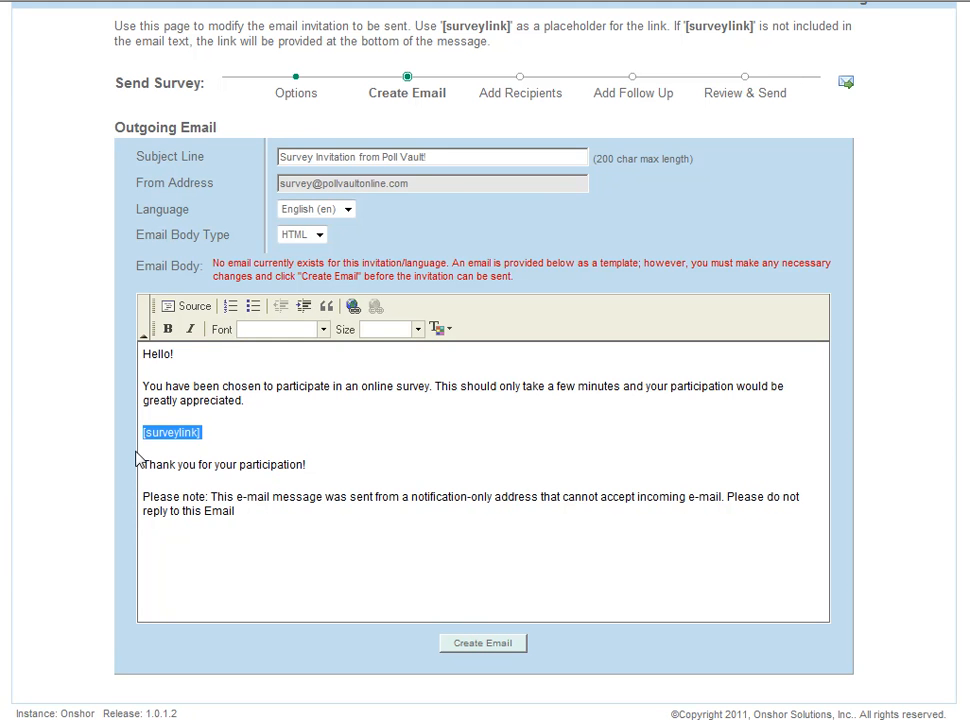
Check the subject line and from address, and create the English HTML invitation email from the provided template
scroll(162, 380, "up", 2)
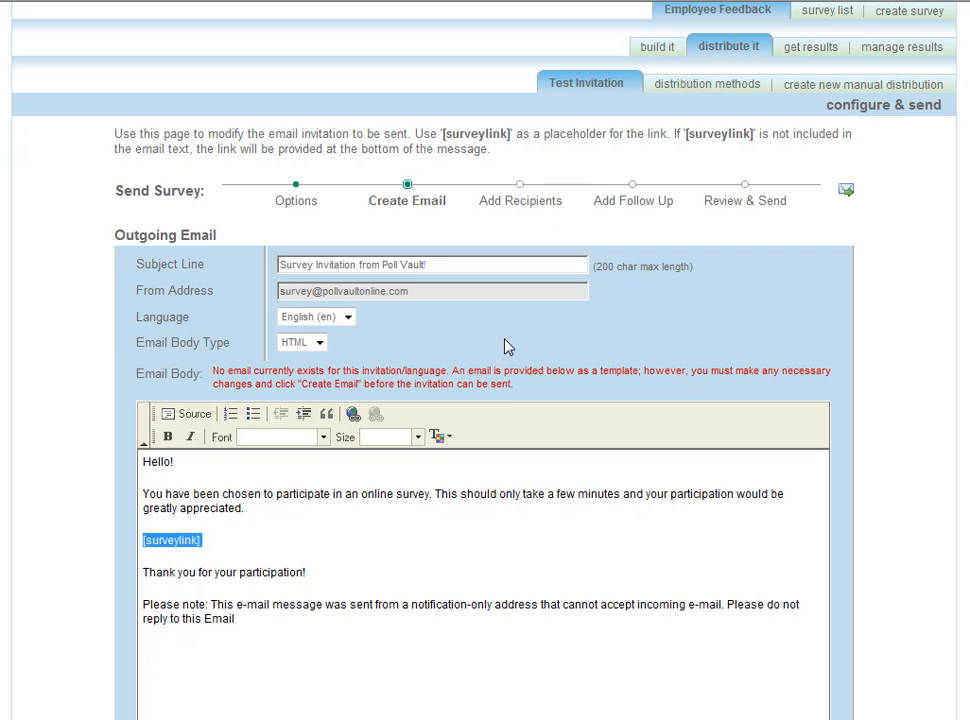
left_click_drag(444, 264, 249, 256)
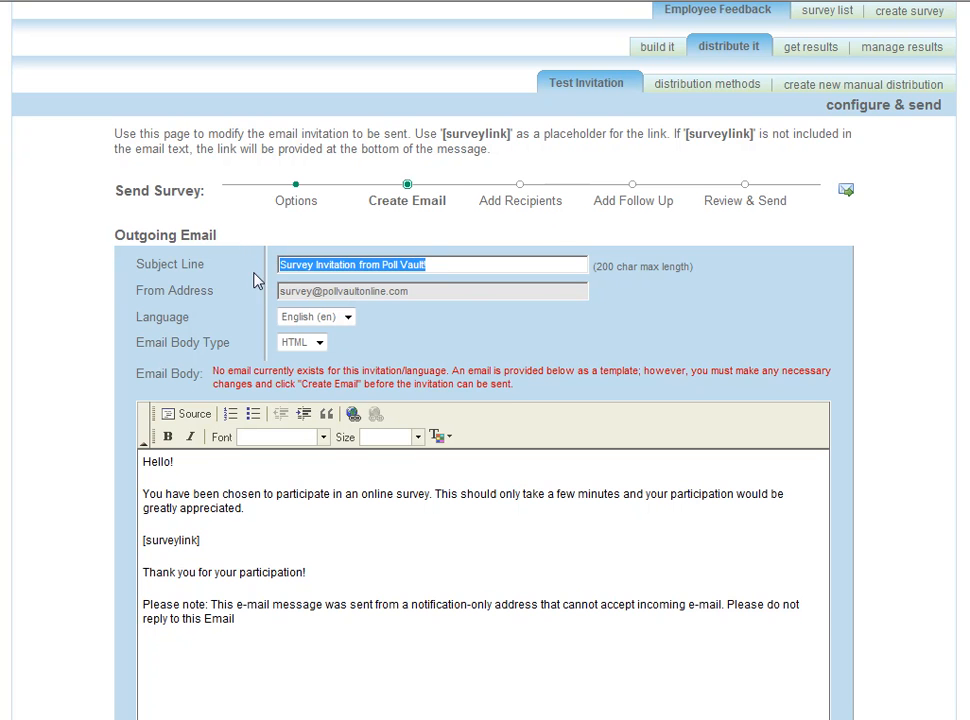
scroll(232, 375, "down", 2)
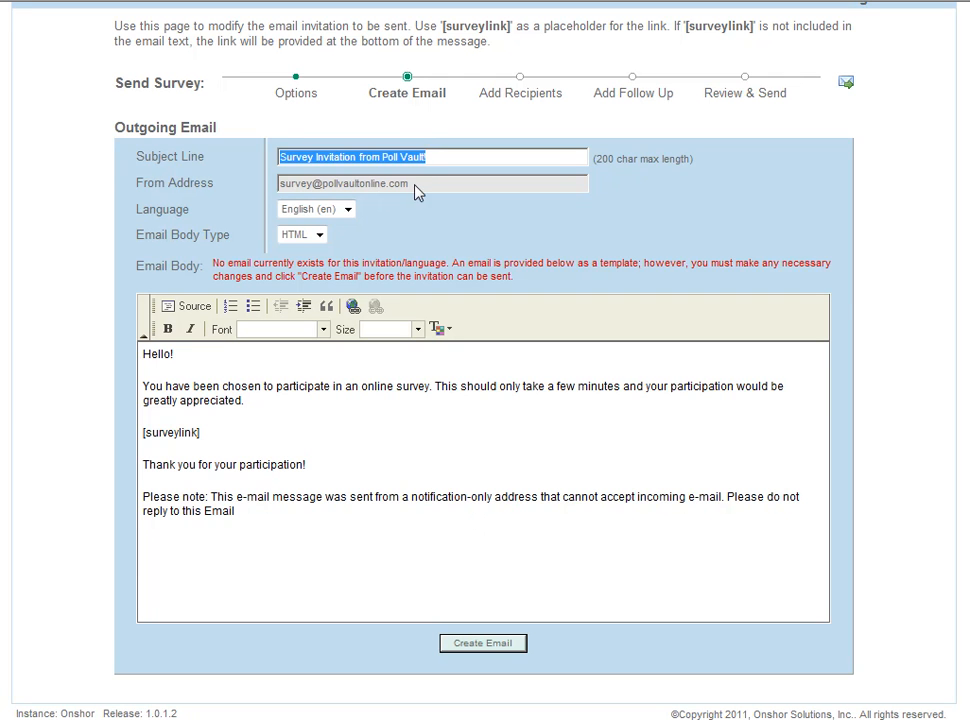
left_click_drag(418, 189, 282, 196)
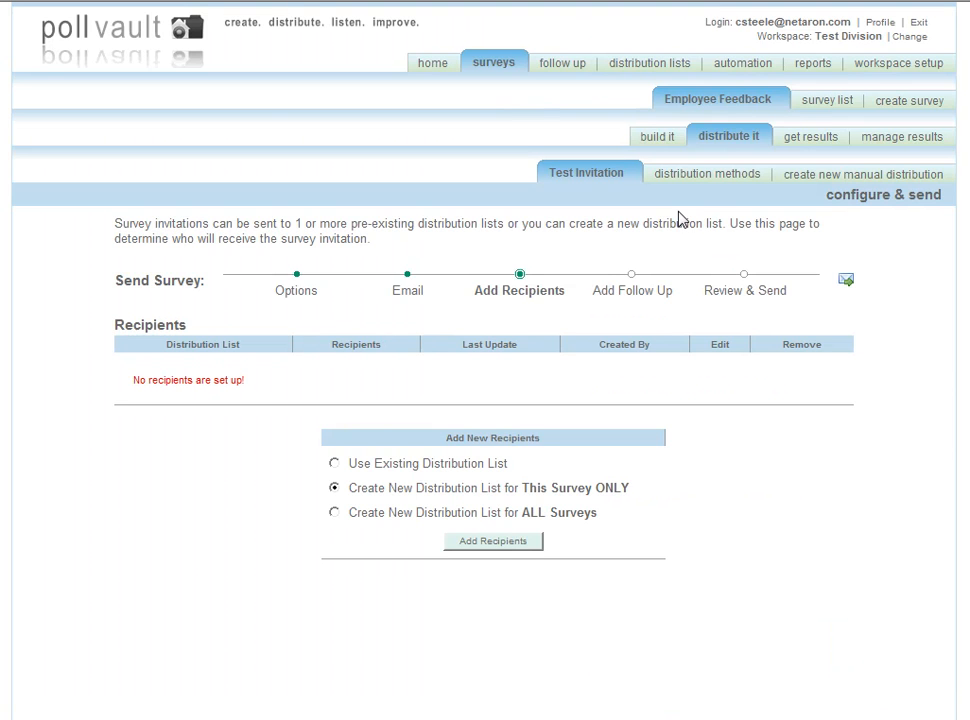
Create a new distribution list for this survey only and add the pasted recipient email addresses to it
scroll(698, 258, "down", 1)
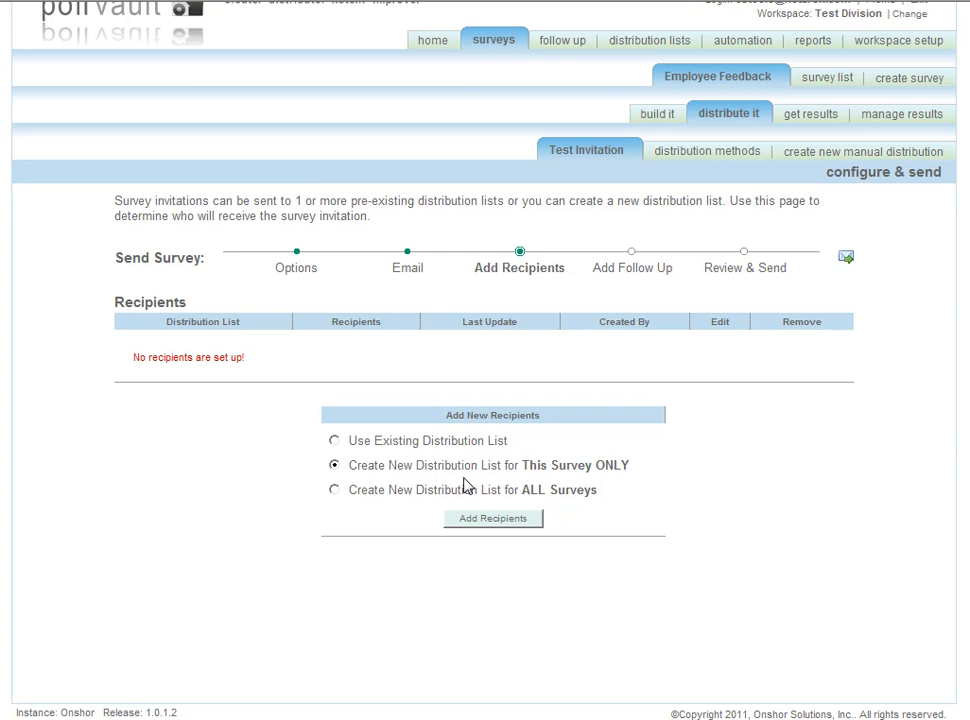
left_click(509, 521)
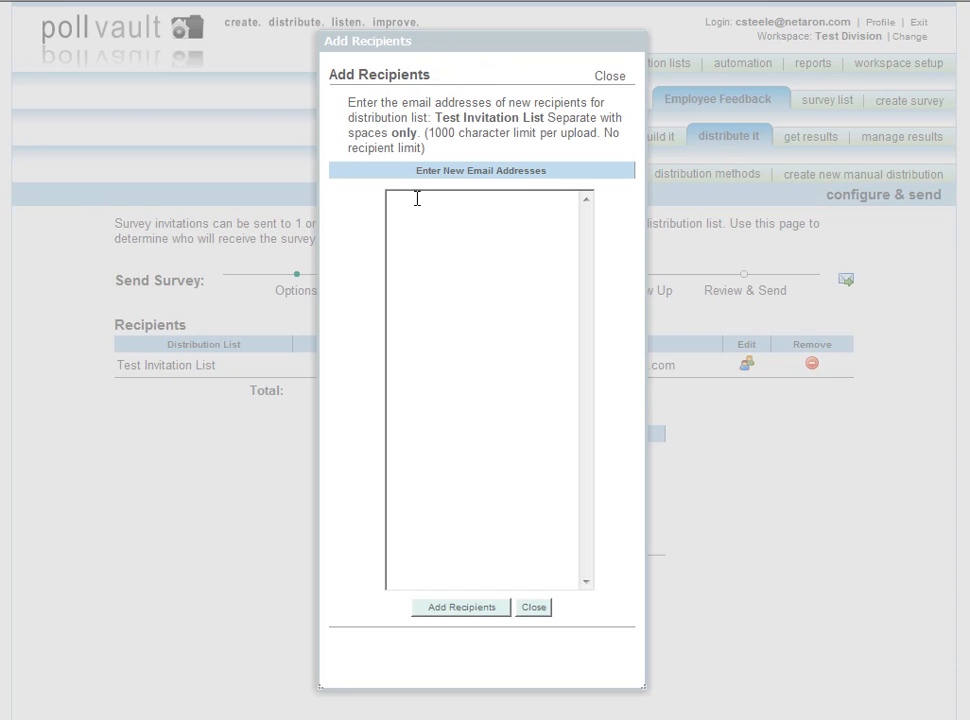
key("ctrl+v")
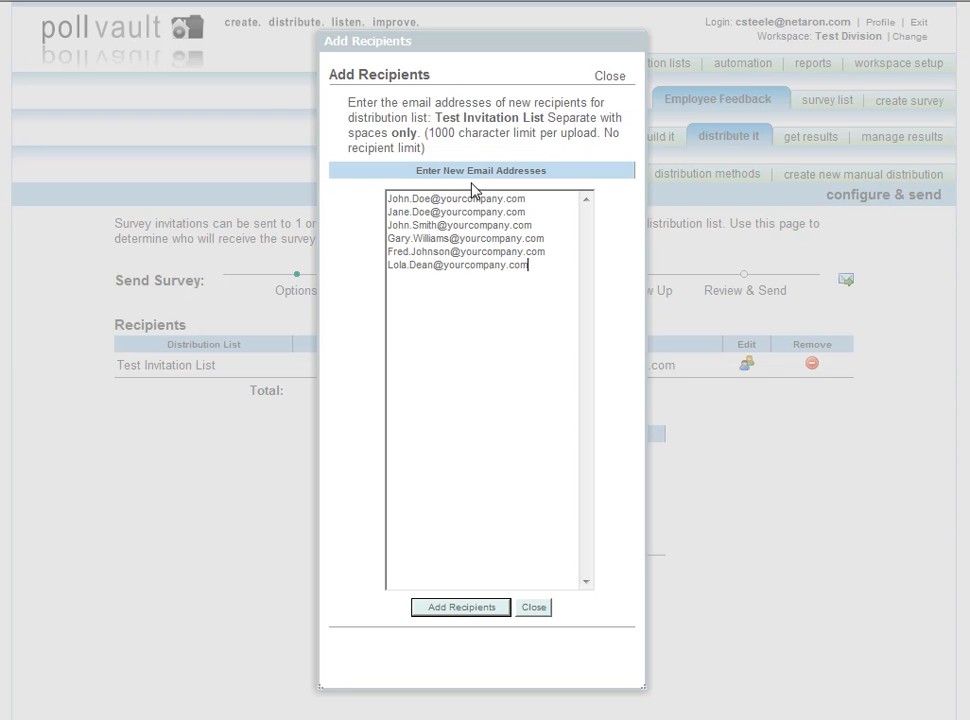
left_click(534, 514)
left_click(462, 607)
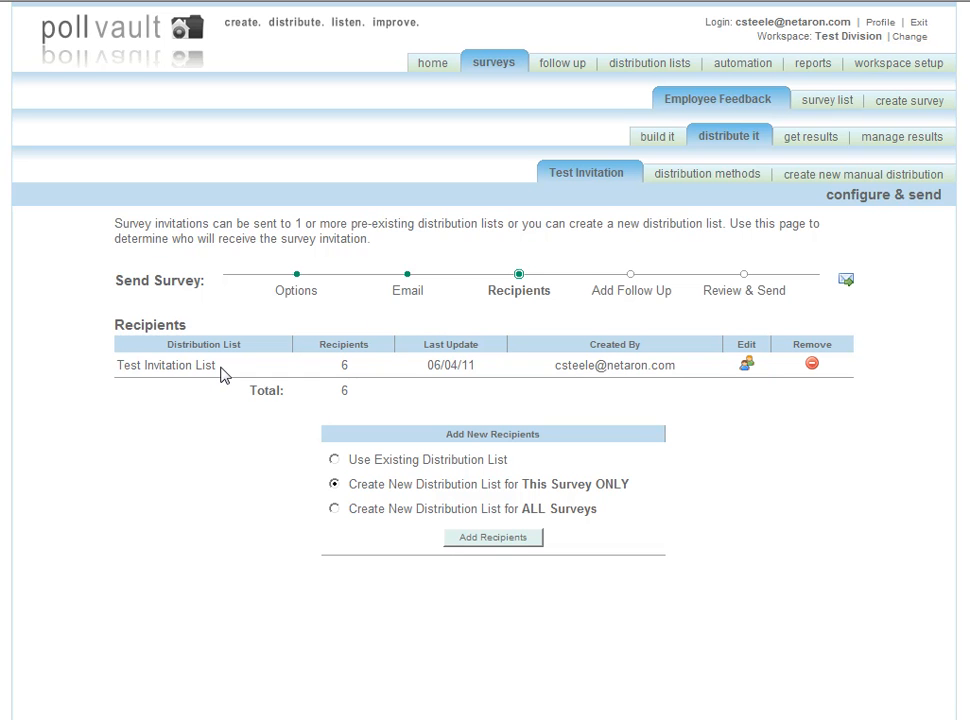
Go to the Review & Send stage and check the manual distribution summary and processing log
left_click(740, 370)
left_click(756, 300)
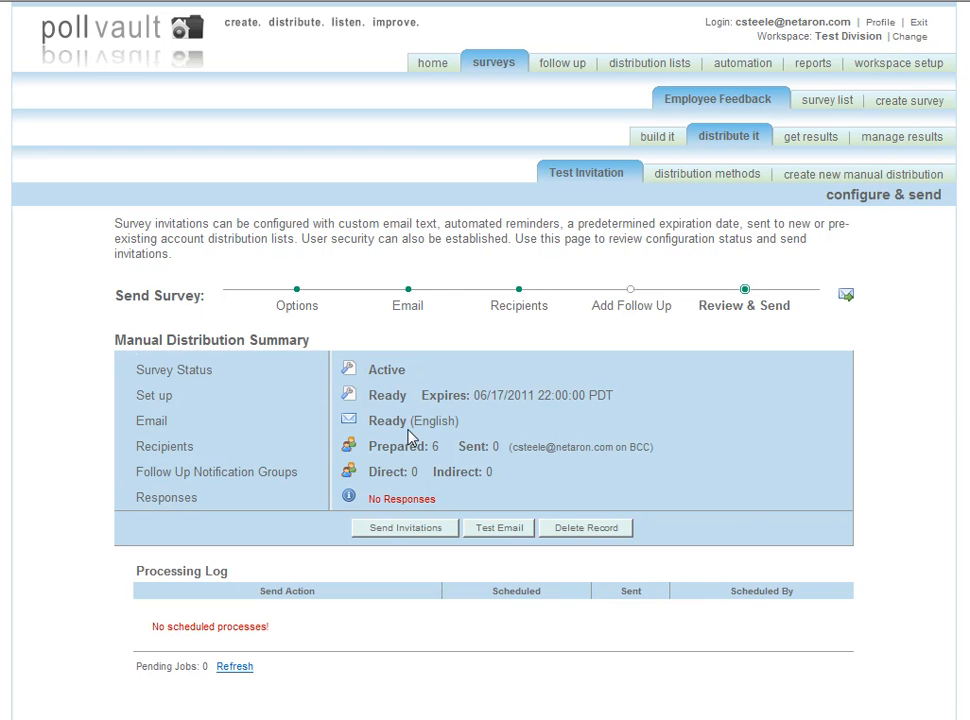
scroll(741, 442, "down", 1)
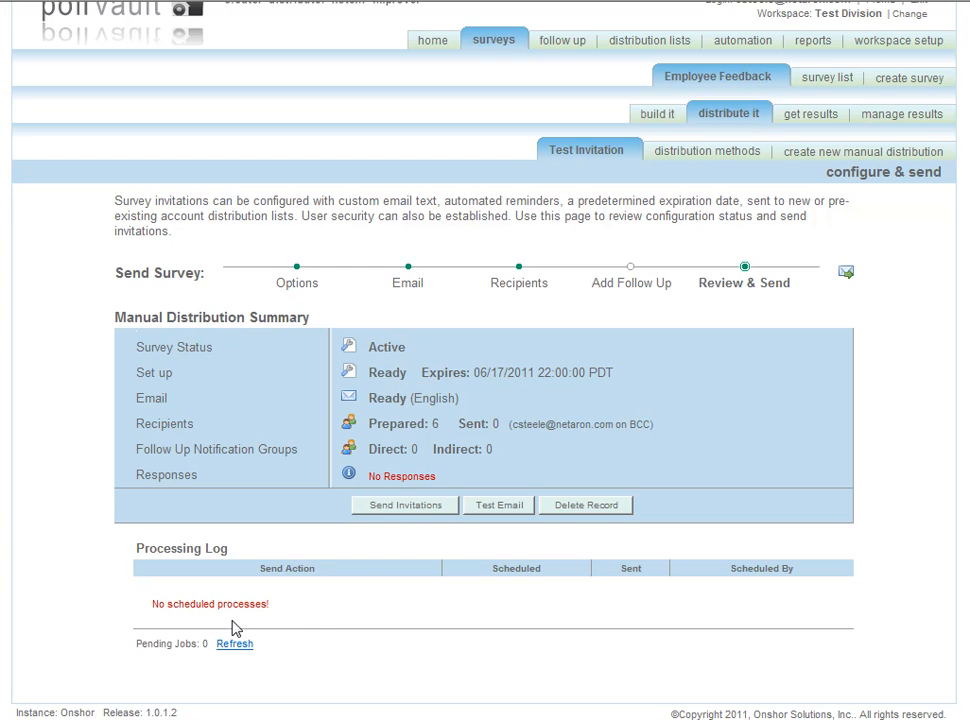
Schedule the invitations to send immediately with 2 total reminders and 2 days between reminders, and refresh the processing log
left_click(390, 508)
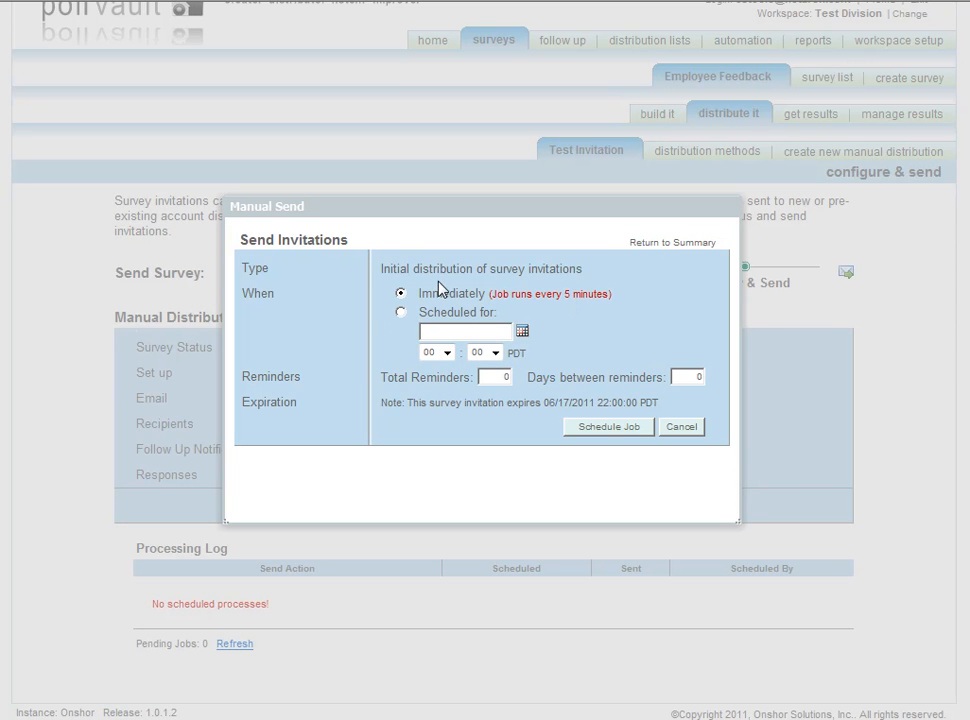
left_click_drag(492, 377, 530, 377)
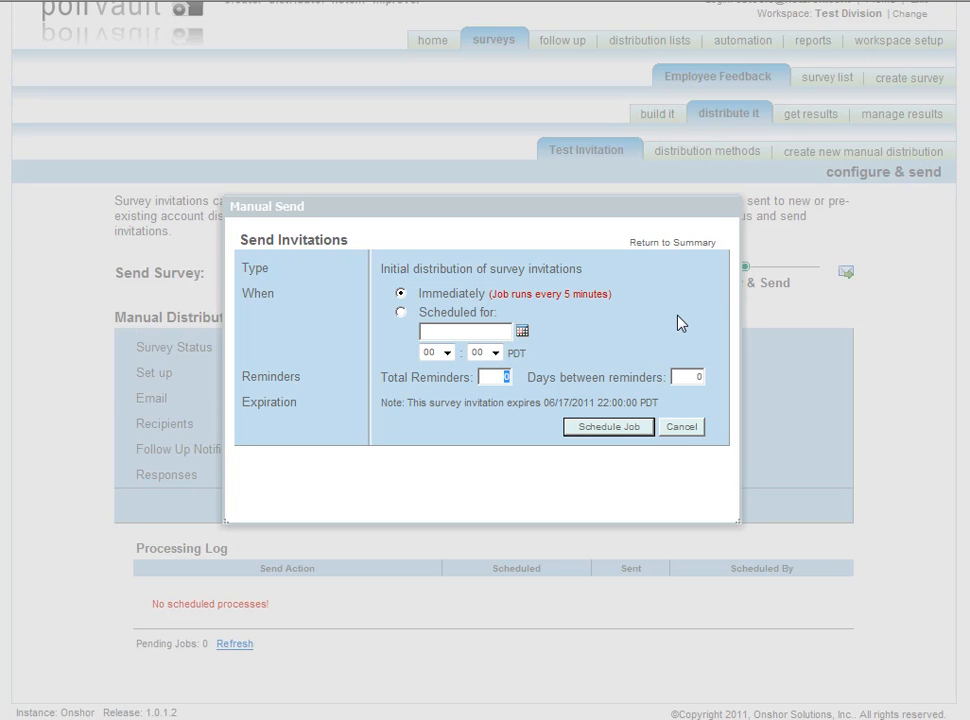
type("2")
double_click(692, 377)
type("2")
left_click(601, 430)
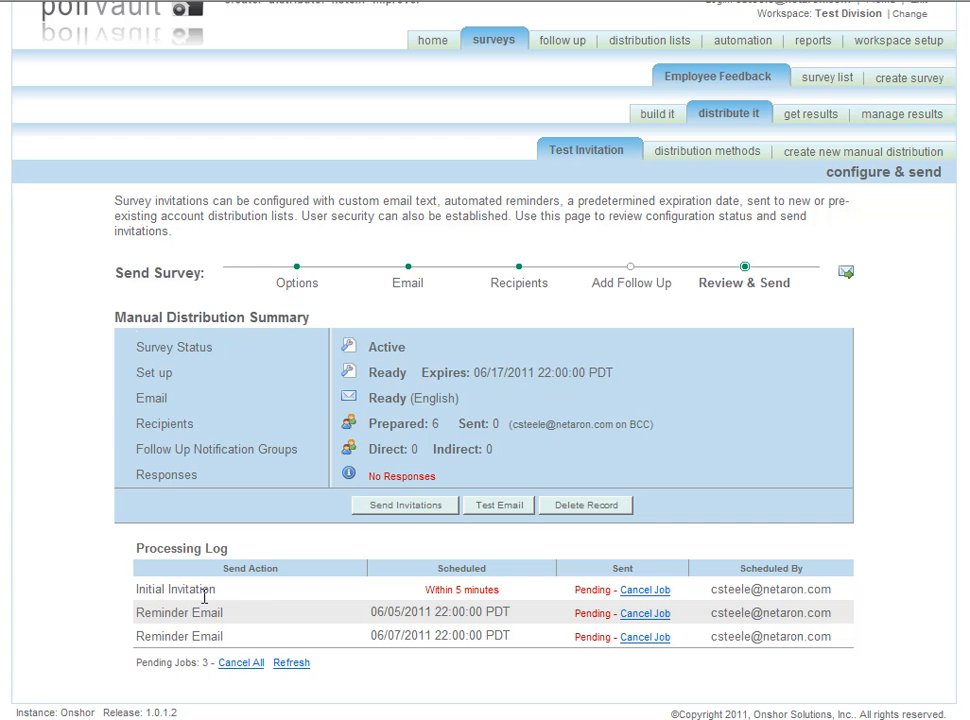
left_click(291, 667)
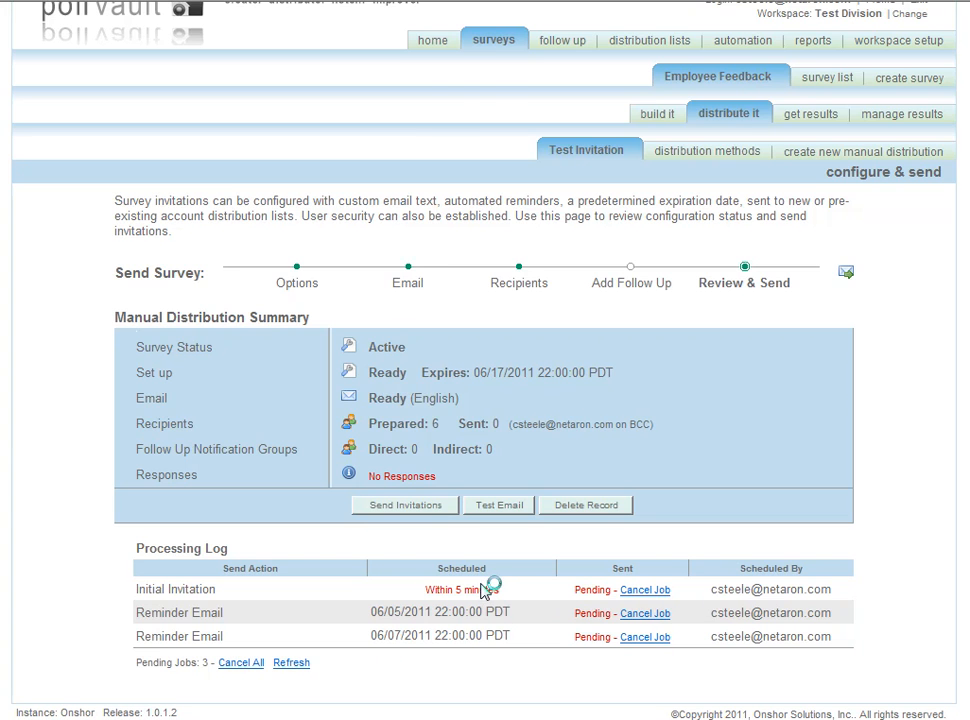